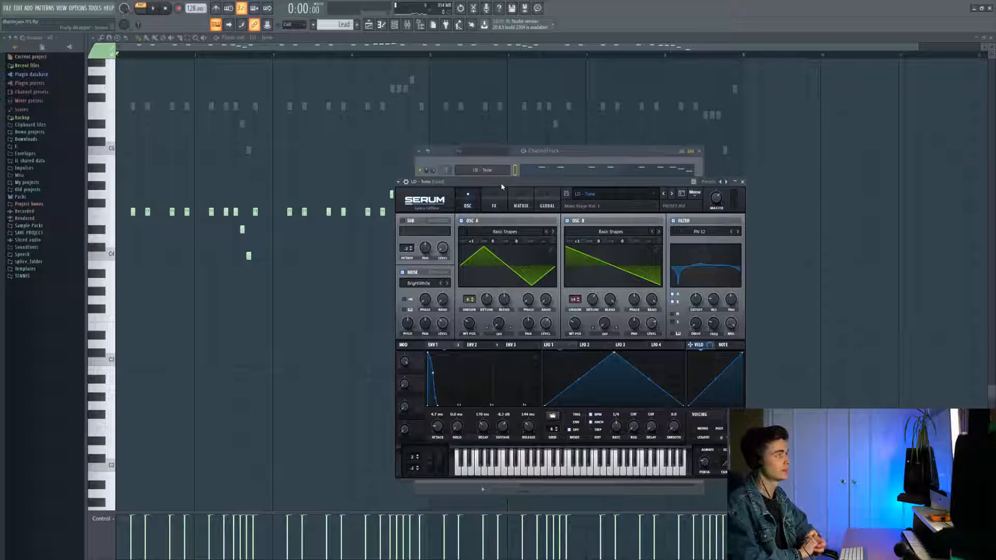
Examine the short repeated notes in the LD - Tone melody and check the 1/3 beat snap option
click(322, 137)
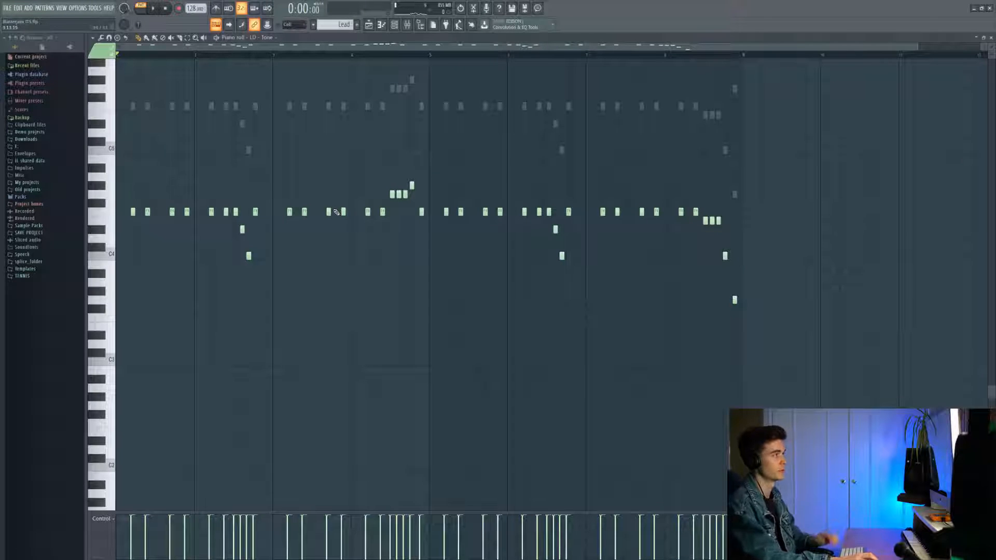
scroll(384, 198, up, 5)
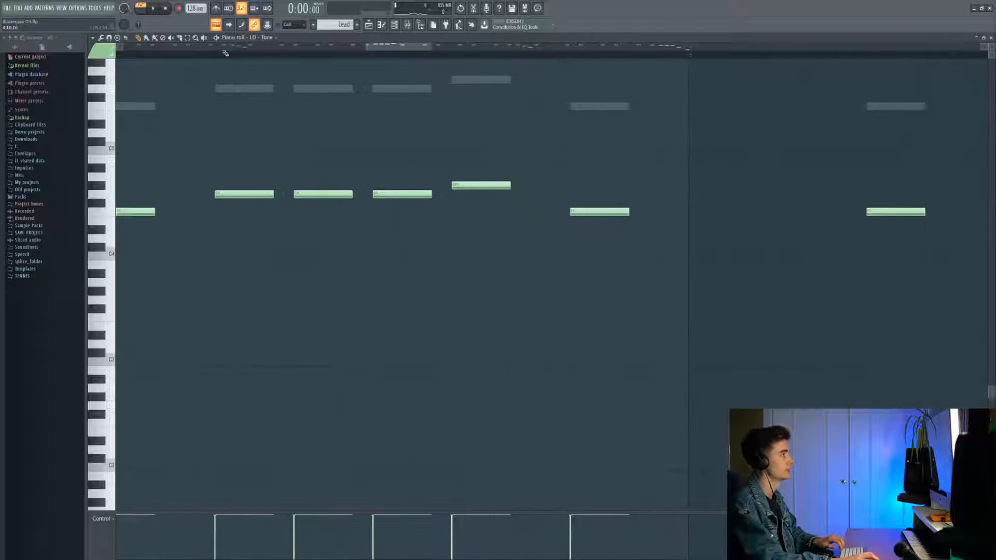
click(295, 25)
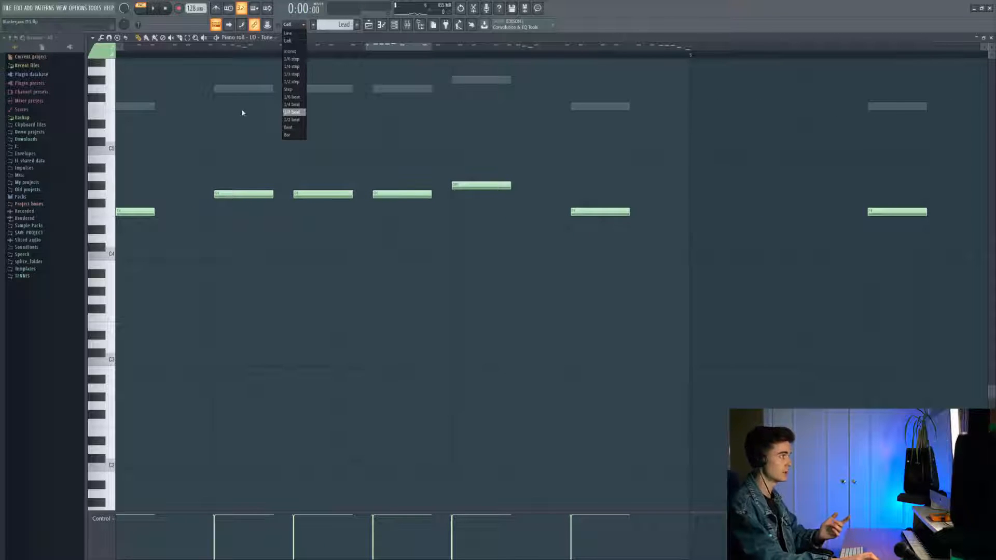
click(292, 112)
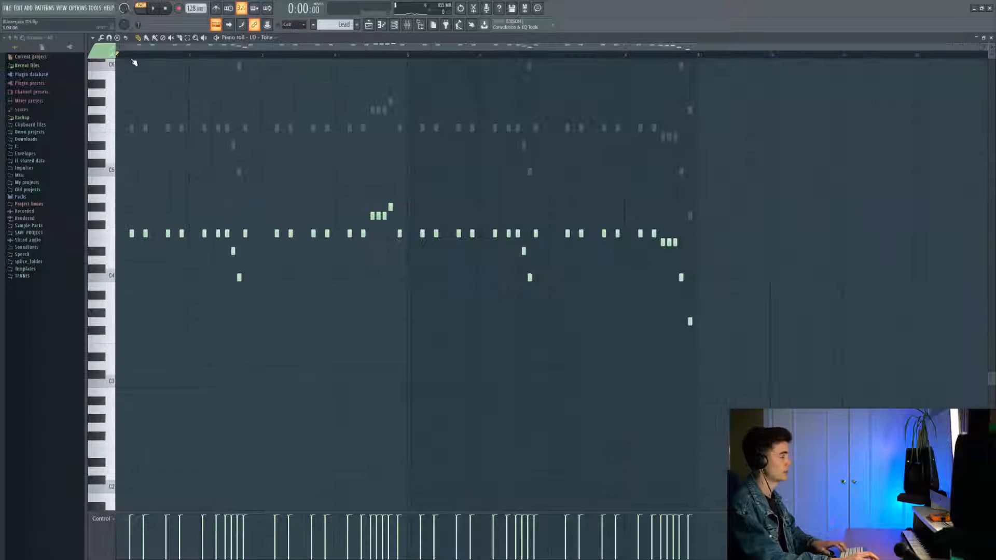
Play back the lead melody with the LD - Tone patch, and with the LD - The Saw To Rule All patch
key(space)
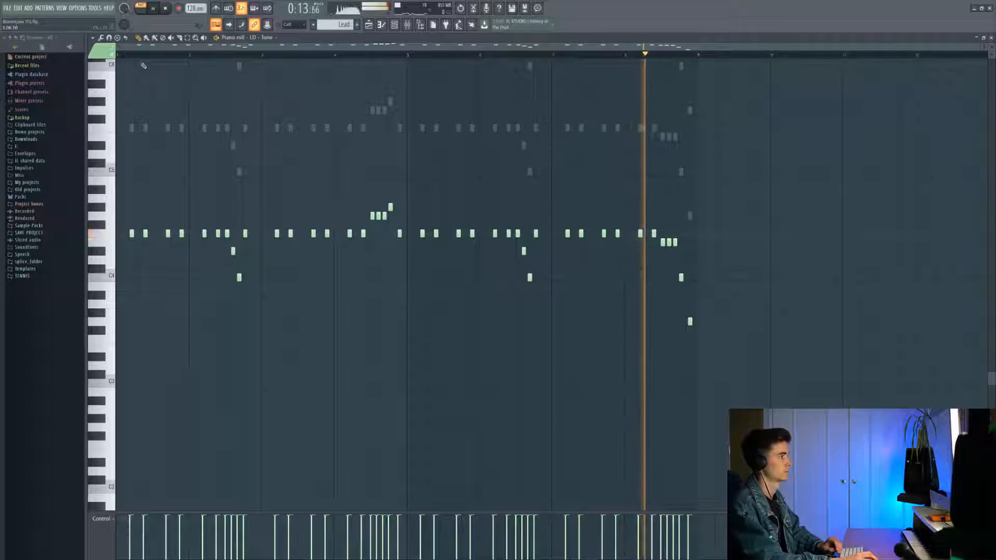
key(space)
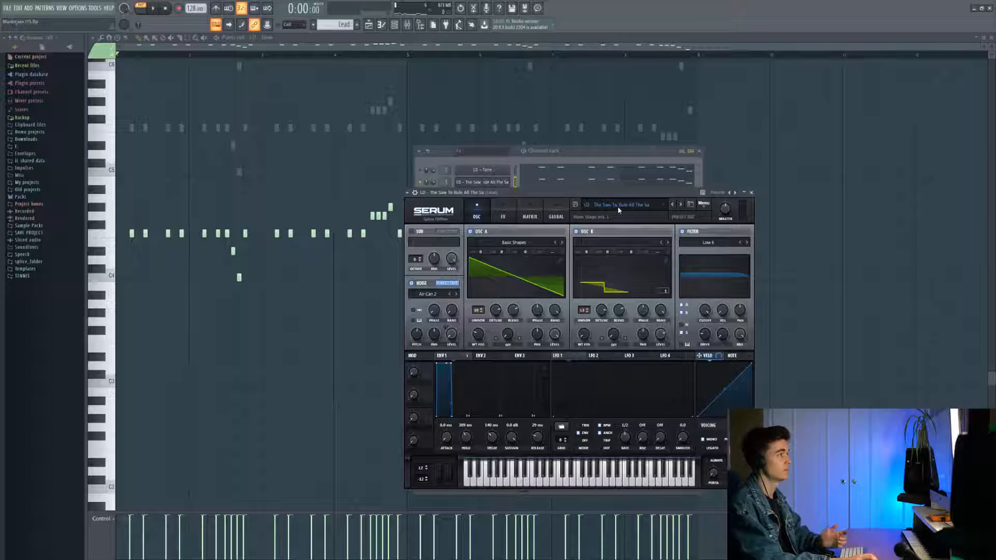
key(space)
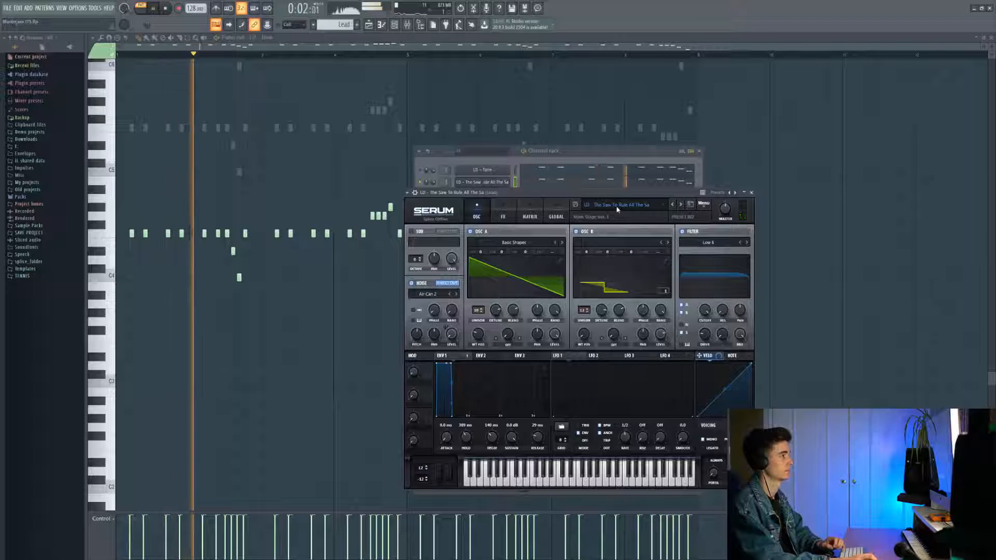
key(space)
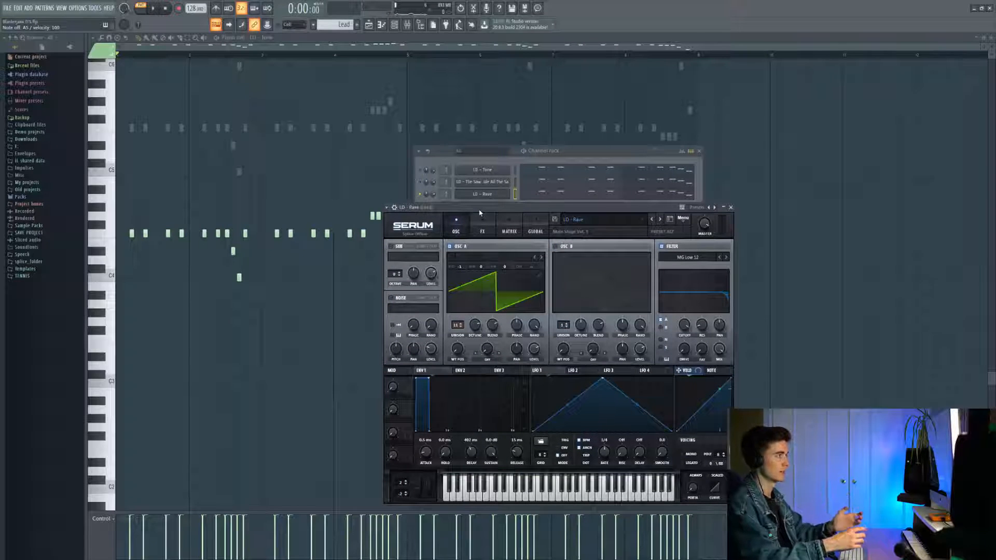
Audition the LD - Rave patch with a few test notes and play back the layered lead pattern
key(q)
key(e)
key(w)
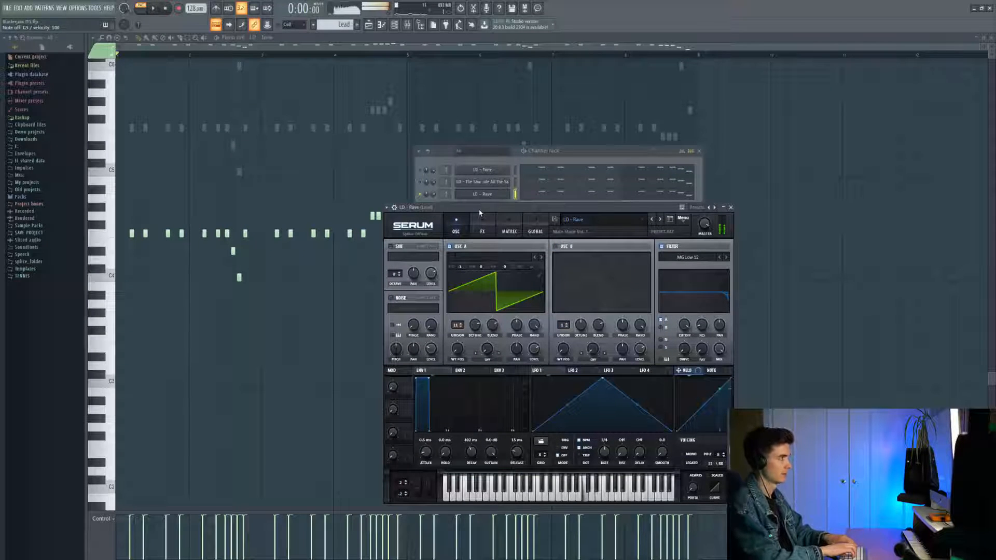
key(n)
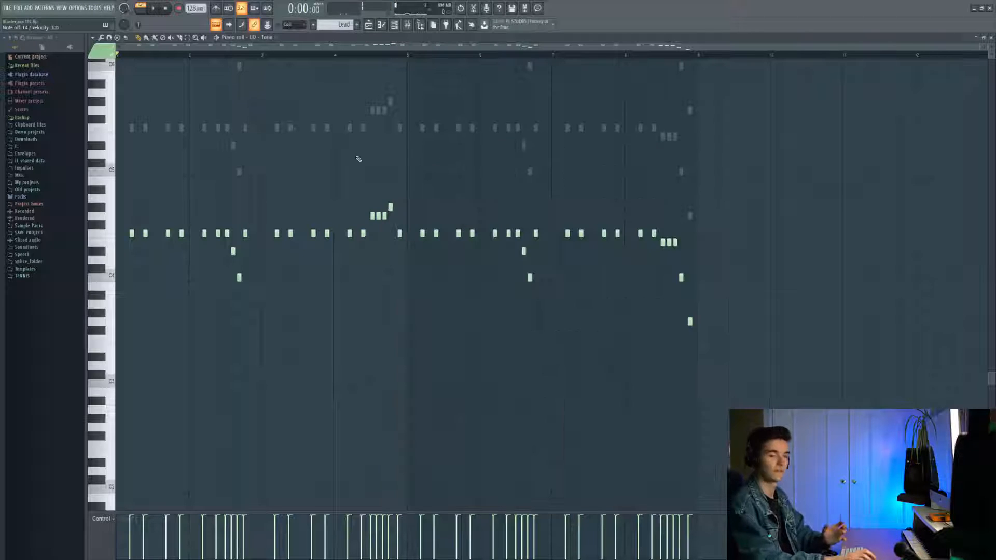
key(space)
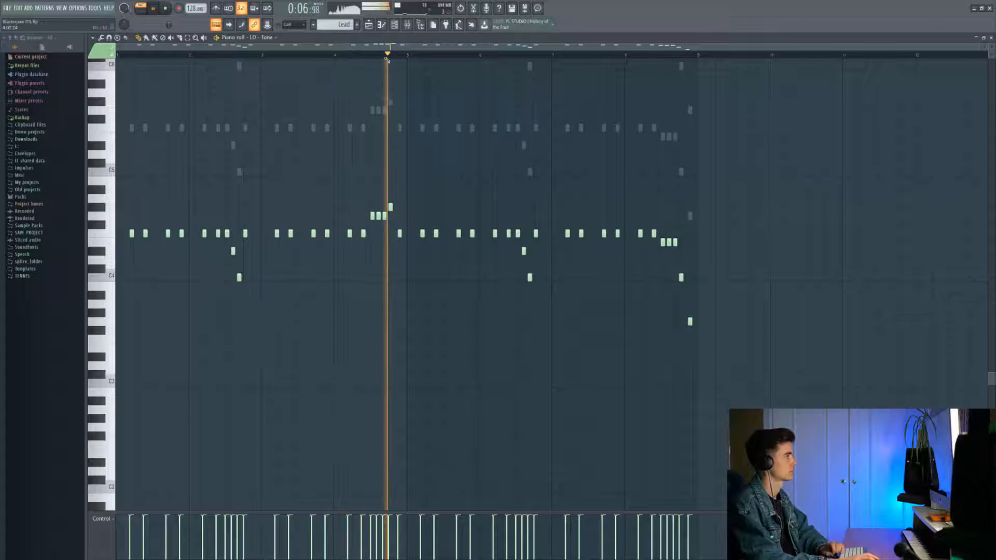
key(space)
Open the mixer and listen to the Lead track's effects chain, including Fruity peak controller and the CLA-3A compressor
key(F9)
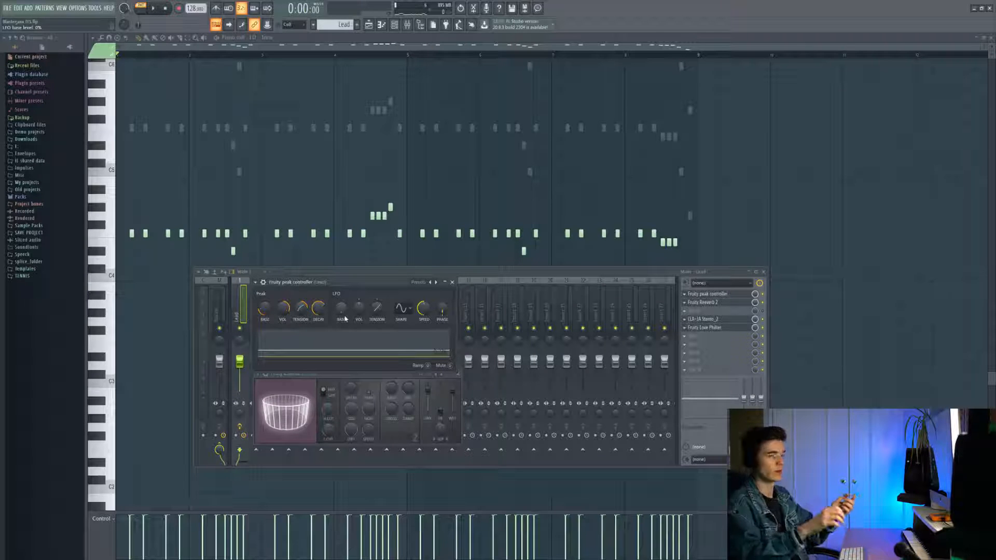
key(space)
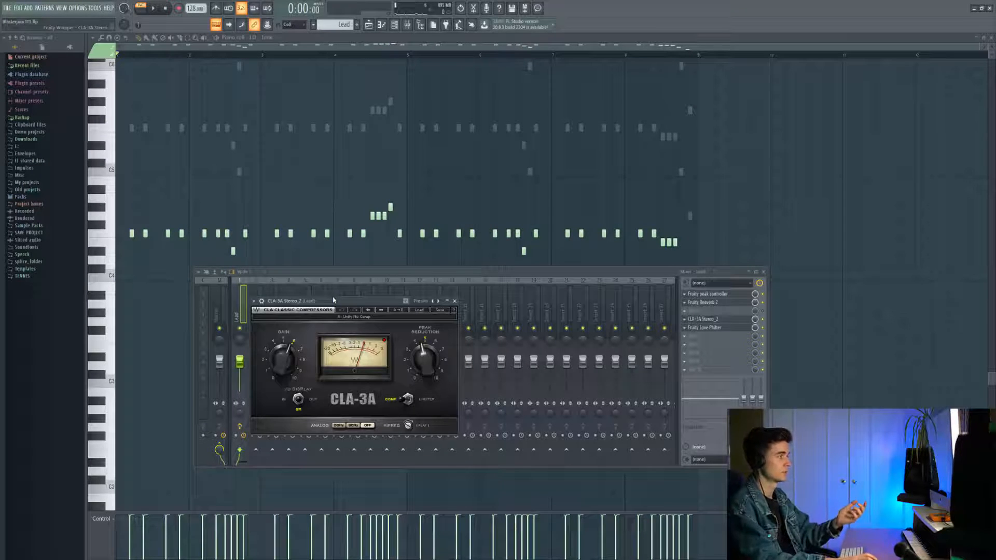
key(space)
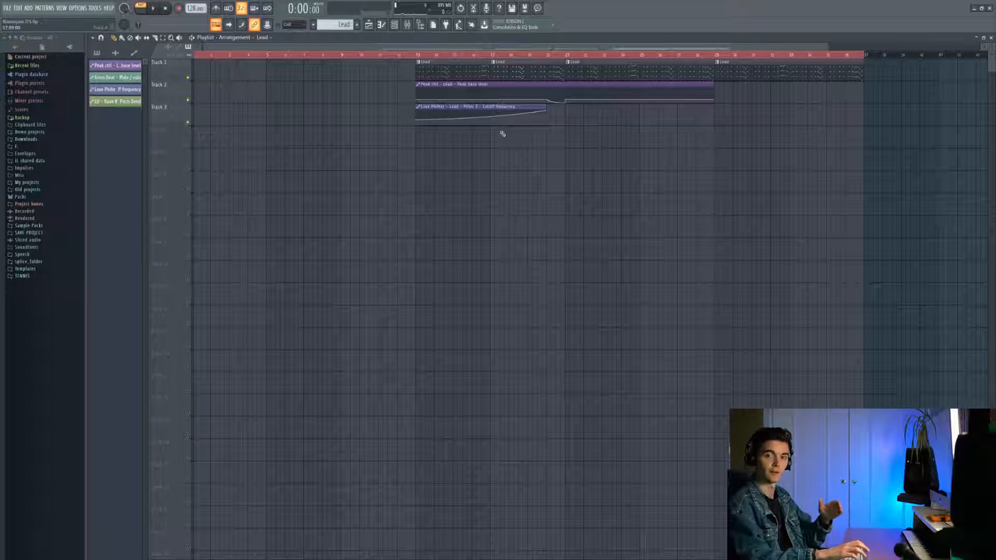
Play the arrangement from bar 13 to hear the lead with its filter cutoff automation
click(419, 55)
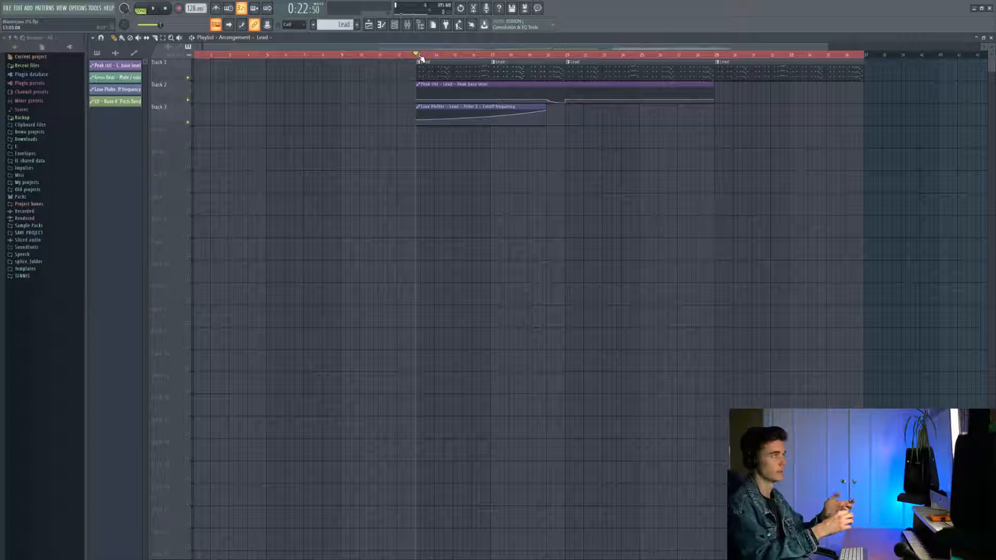
key(space)
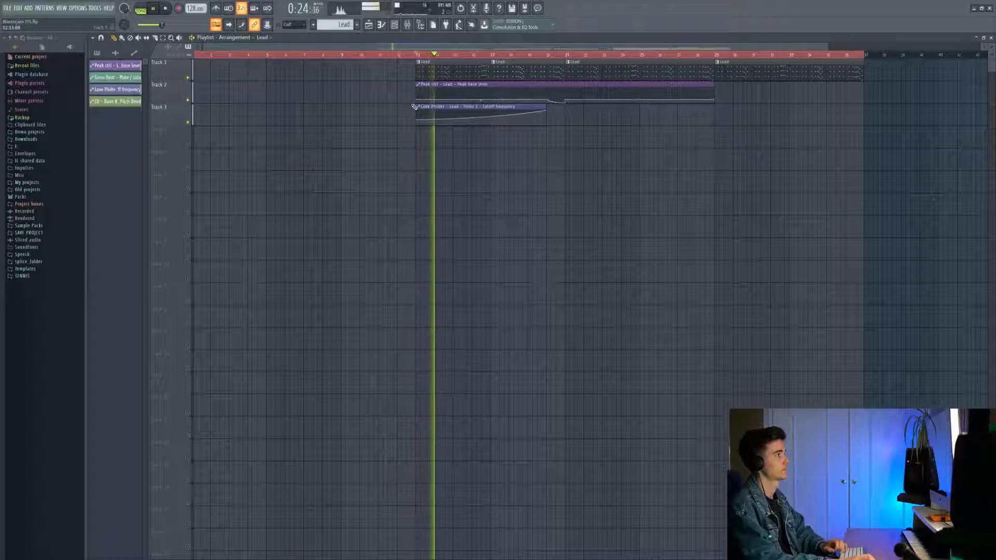
key(space)
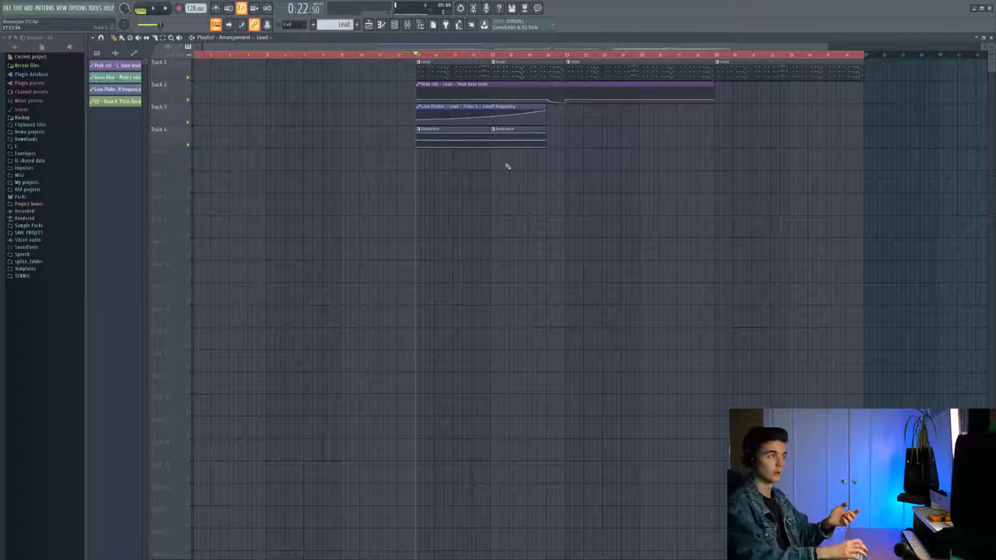
Open the Ambience pattern's sustained octave notes and play the build-up with the ambience layer
double_click(485, 131)
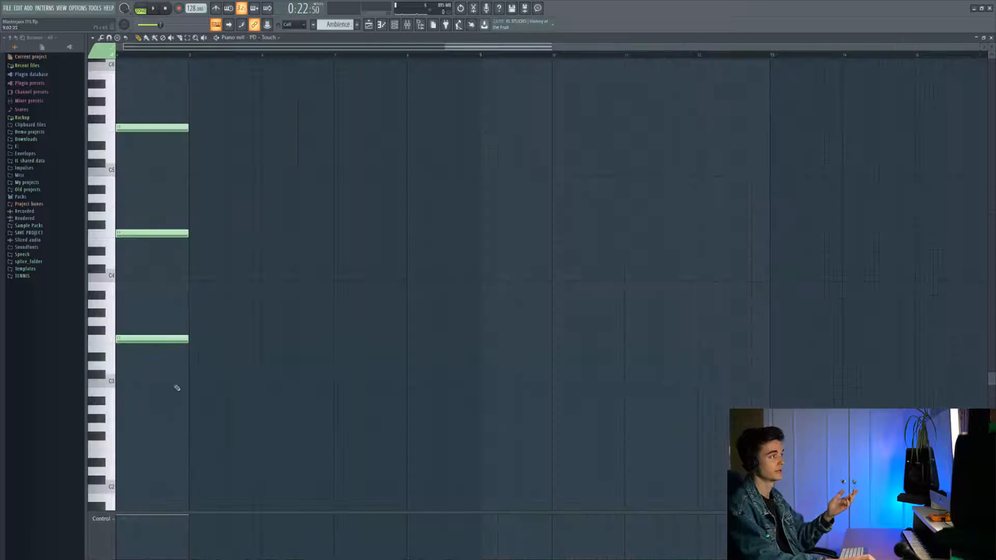
click(148, 9)
key(space)
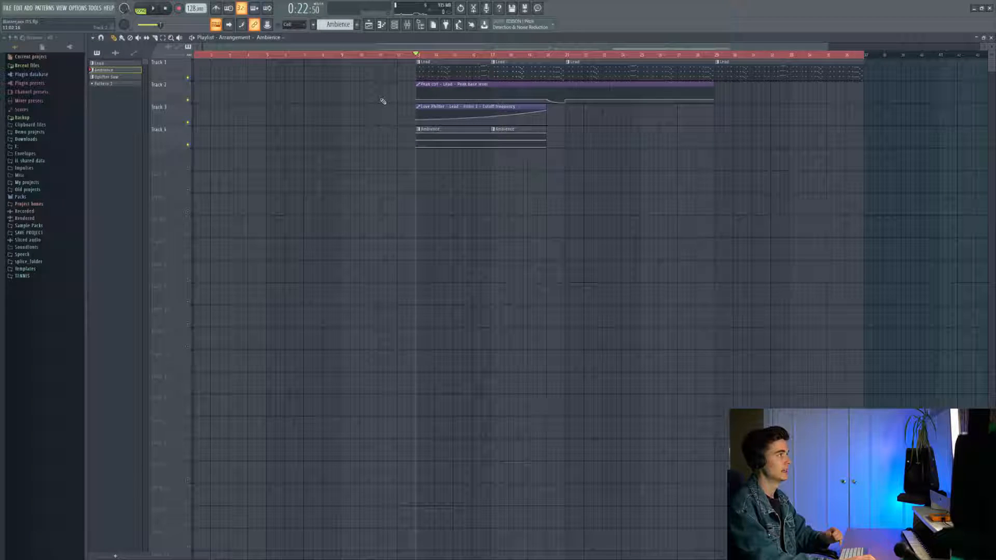
key(space)
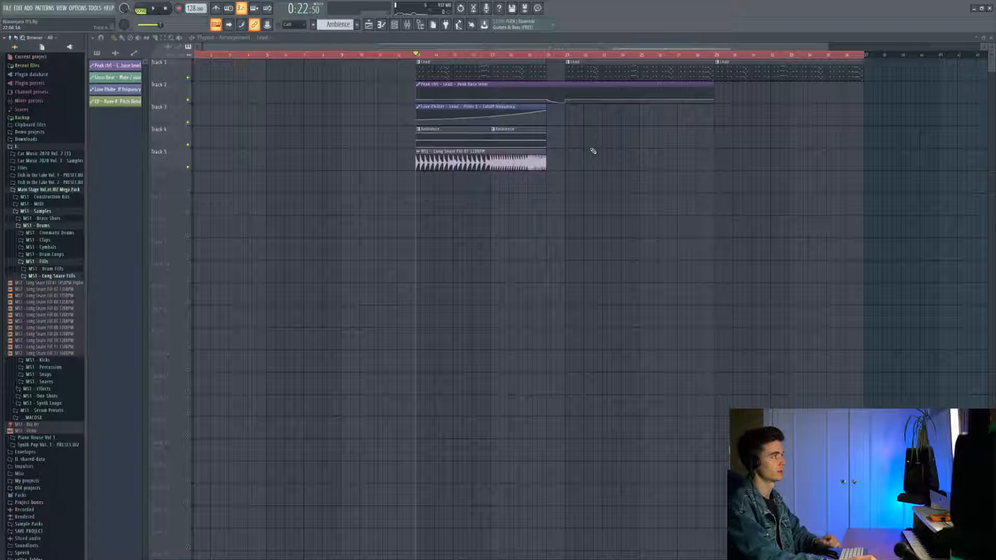
Play the build-up from bar 13 to hear the long snare fill on Track 5 and the sweep risers
key(space)
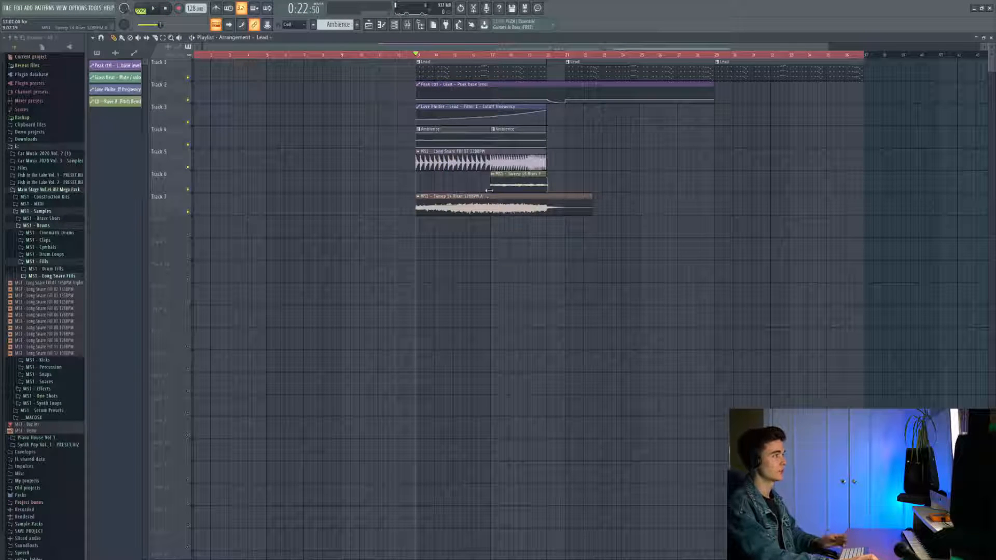
scroll(468, 203, up, 3)
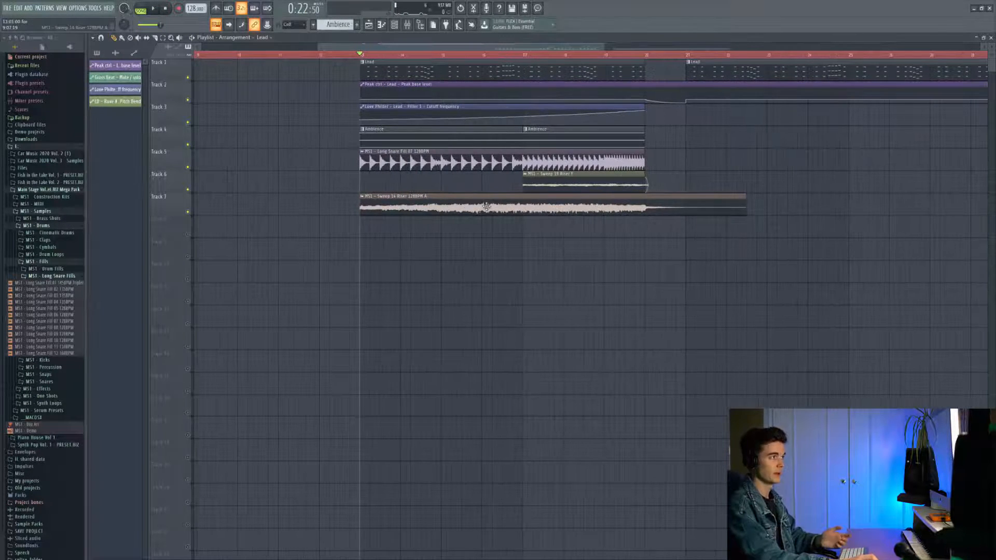
key(space)
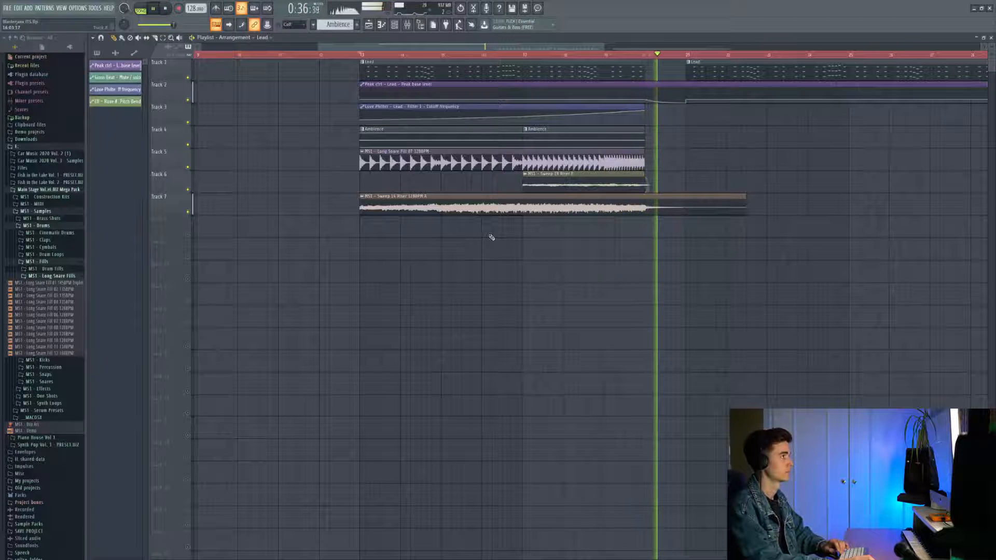
key(space)
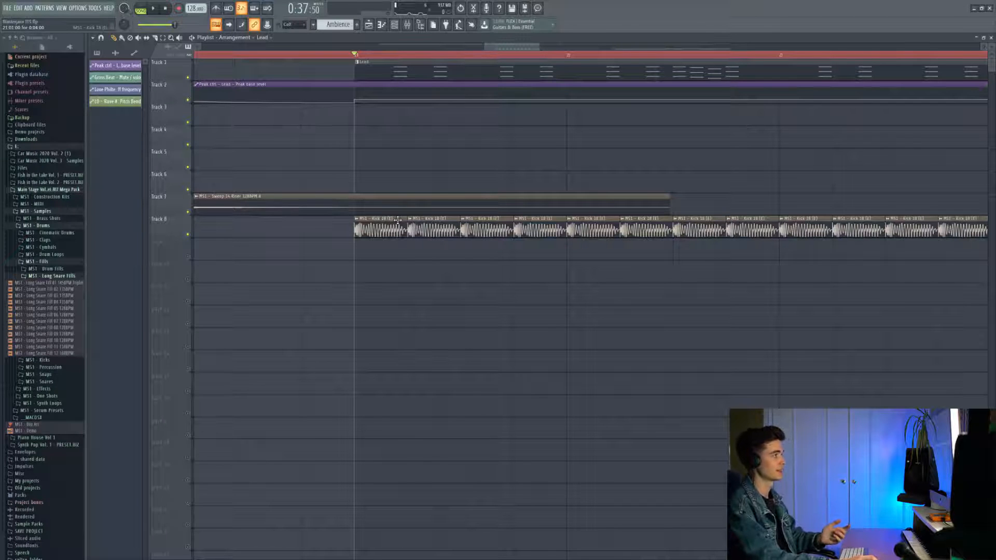
Preview the MS1 - Kick 18 sample in the browser and play the drop from bar 21 with it
click(53, 366)
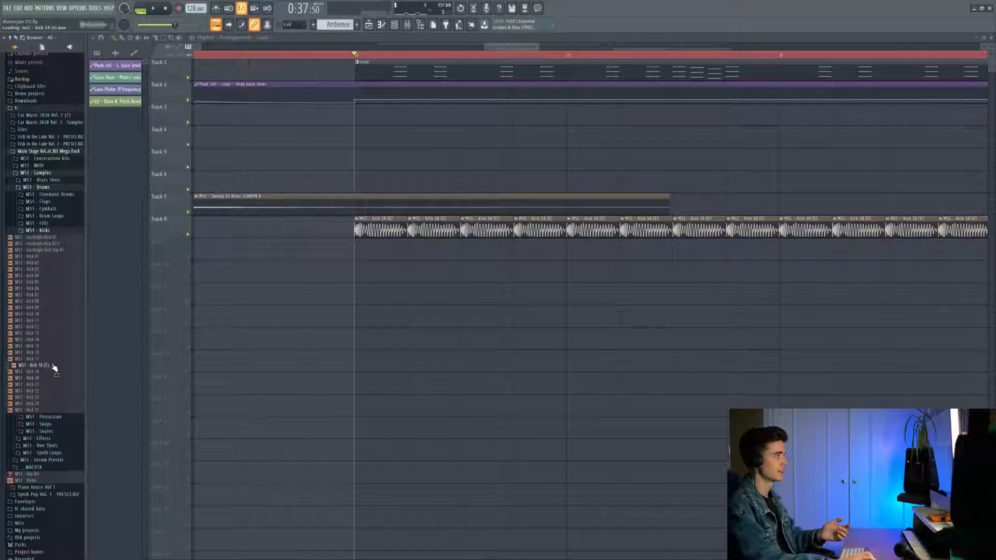
click(47, 366)
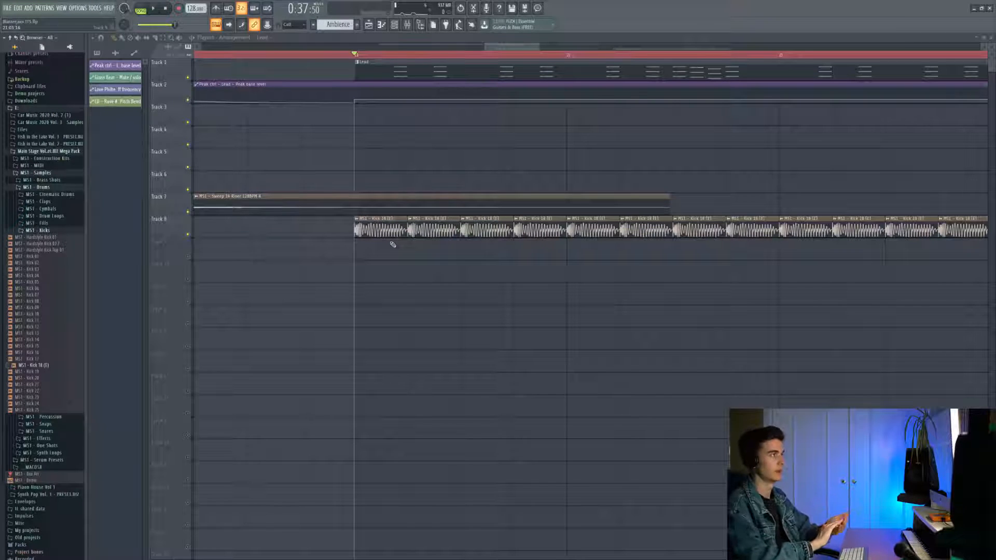
key(space)
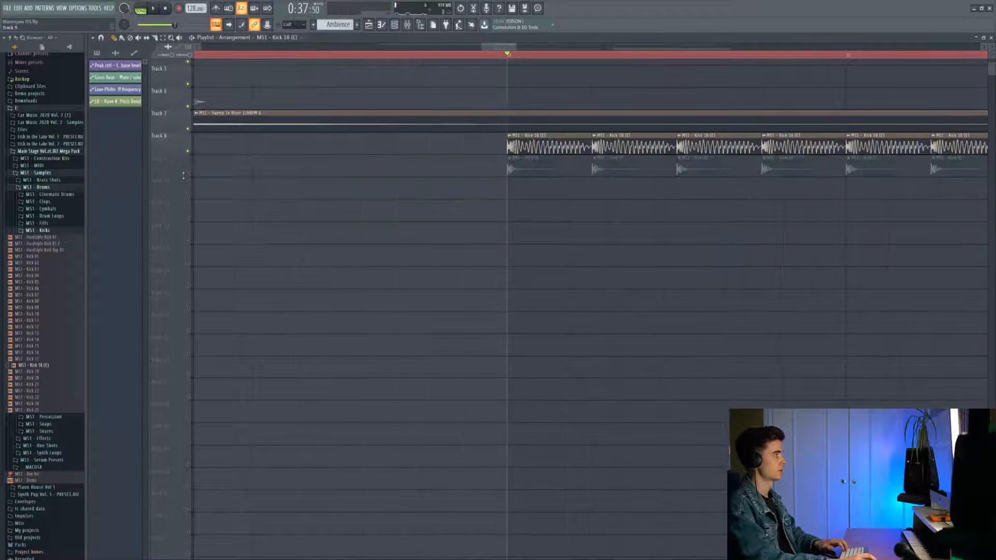
Preview the MS1 - Kick 07 sample, inspect the waveform in its channel settings, and play the layered kicks
scroll(399, 208, up, 2)
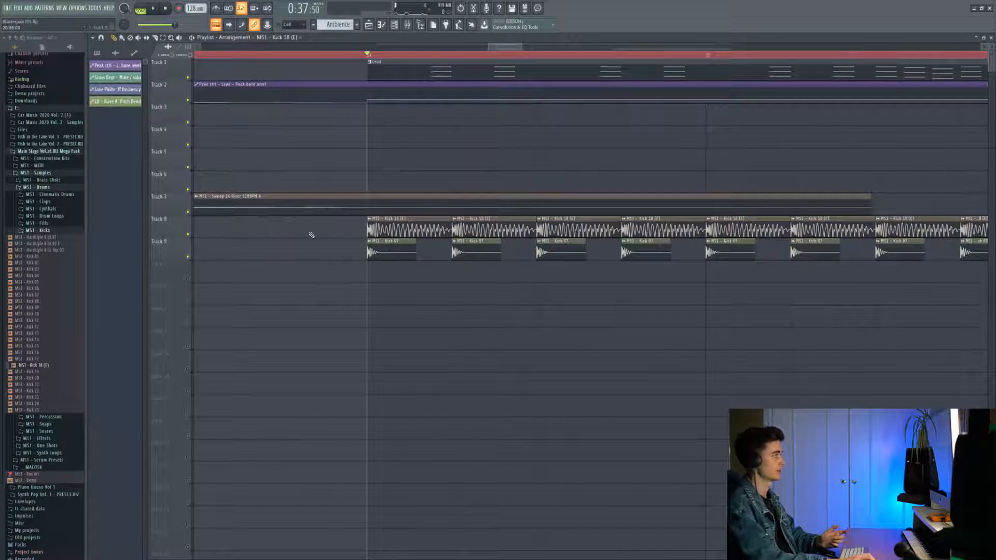
click(47, 296)
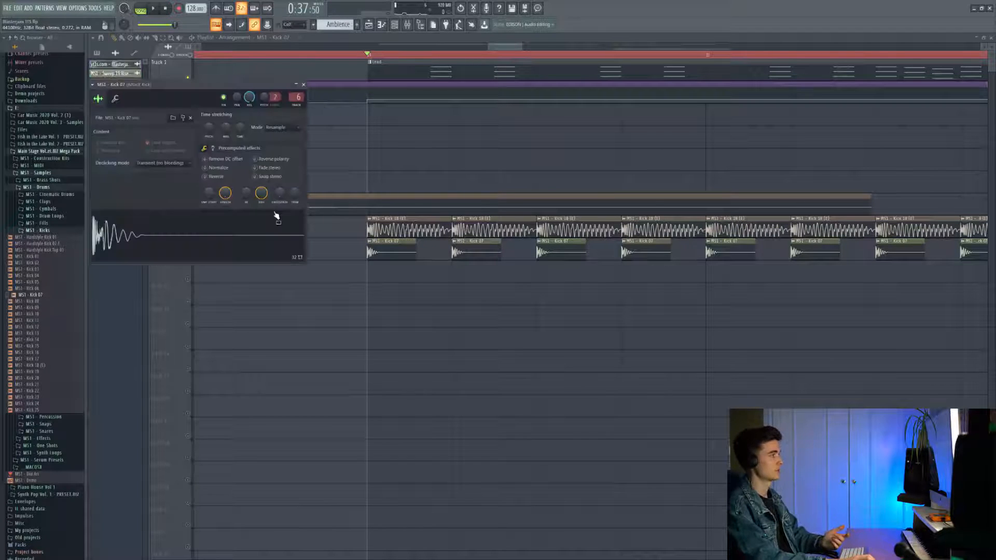
click(182, 236)
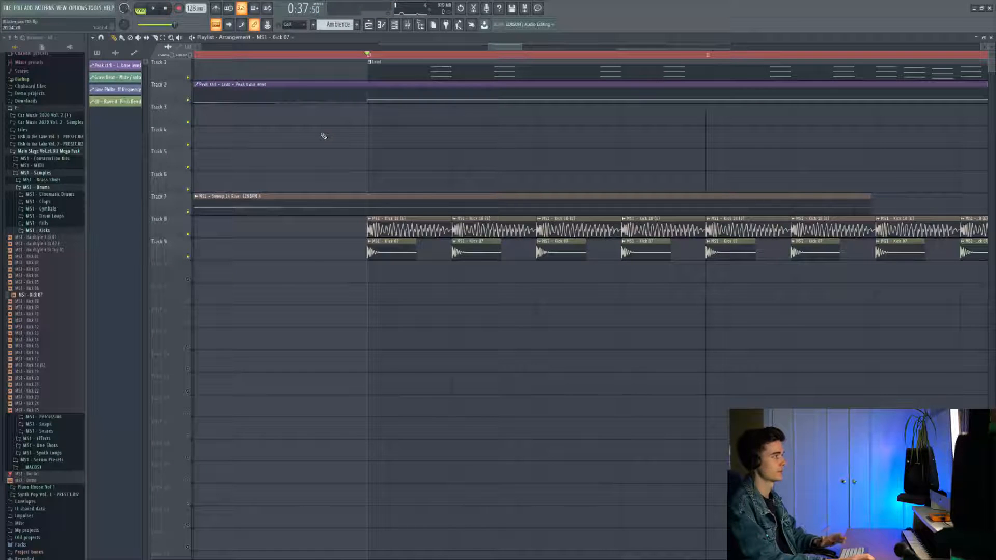
key(space)
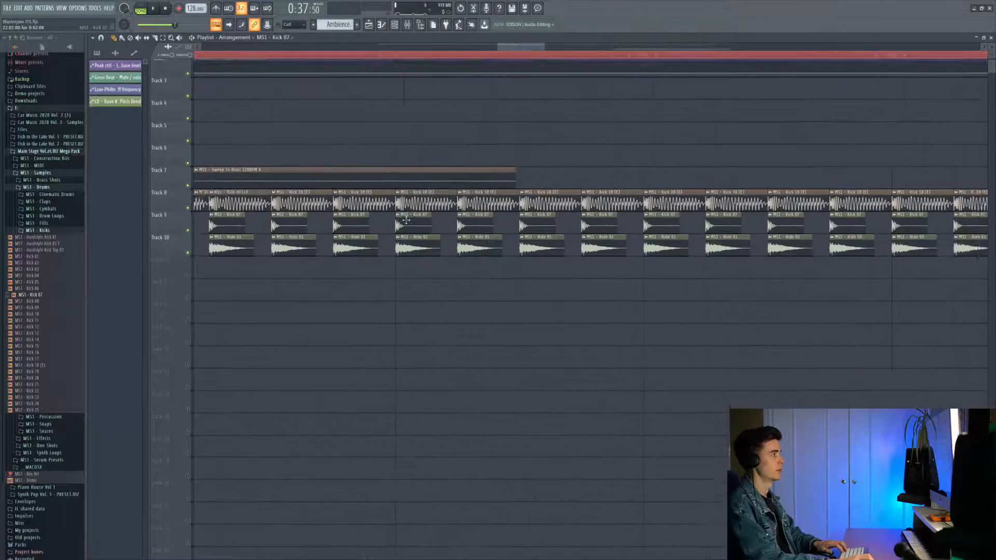
Examine the MS1 - Ride 01 layer and its sample settings, play the drop with it, and close the settings
scroll(393, 236, up, 6)
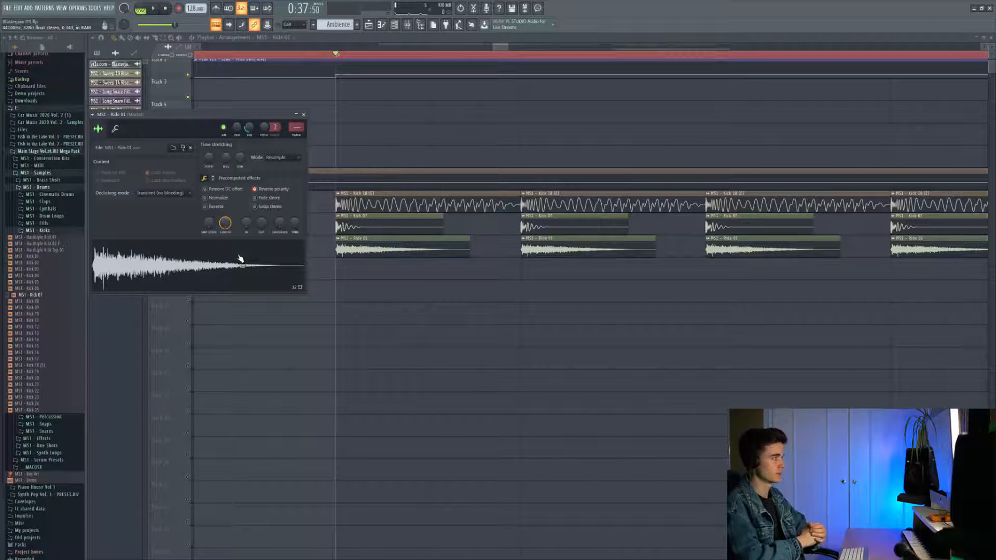
key(space)
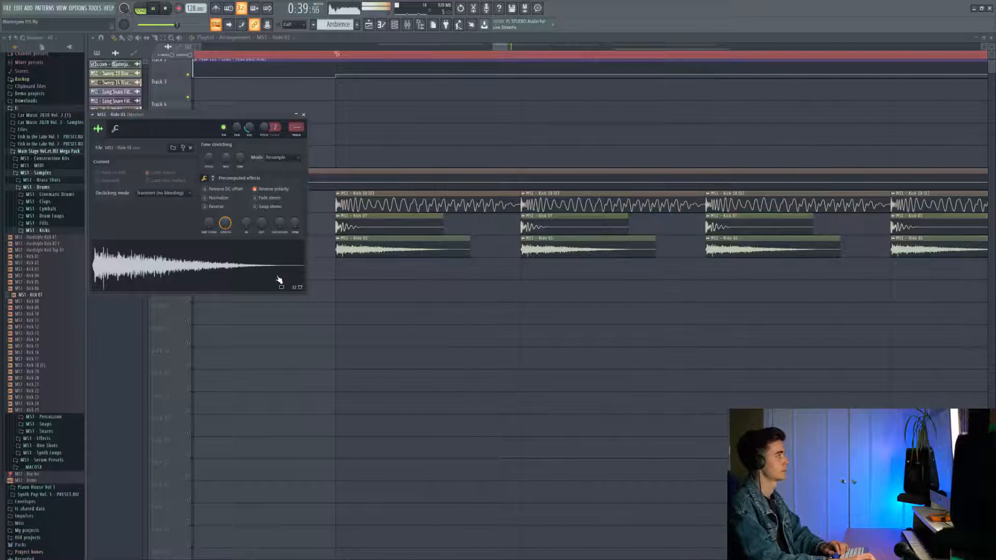
key(Escape)
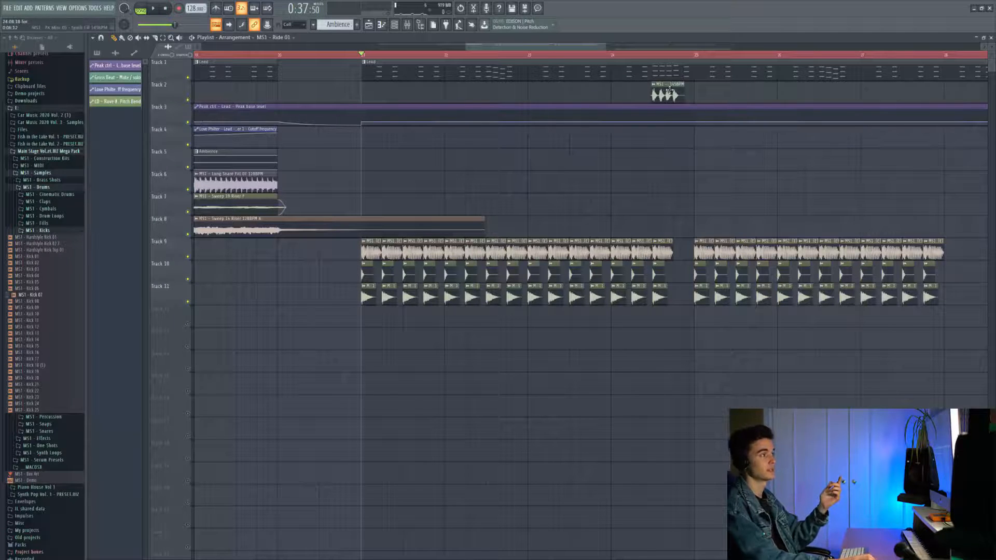
Play the drop around the Track 2 synth fill, and solo Track 2 to hear the fill alone
scroll(664, 59, up, 3)
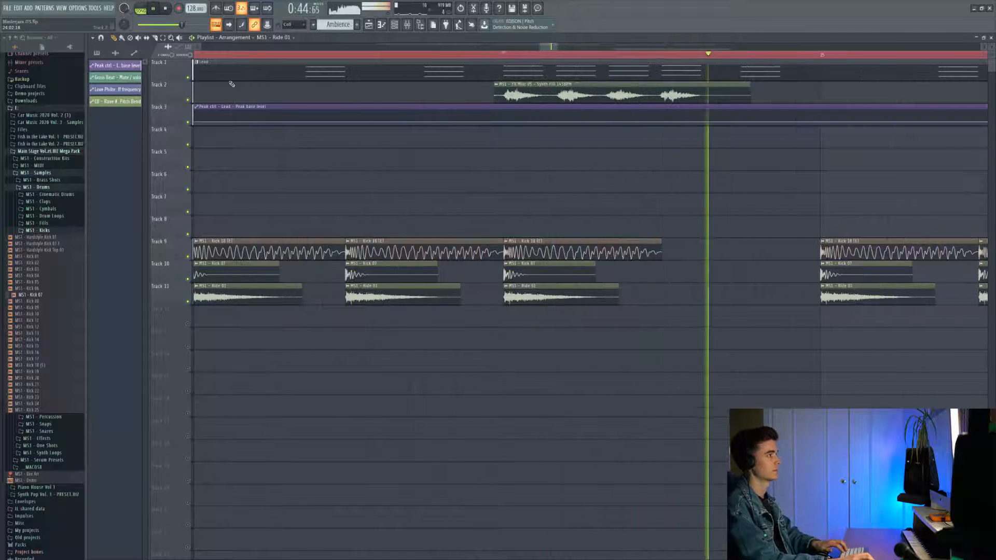
key(space)
right_click(188, 100)
key(space)
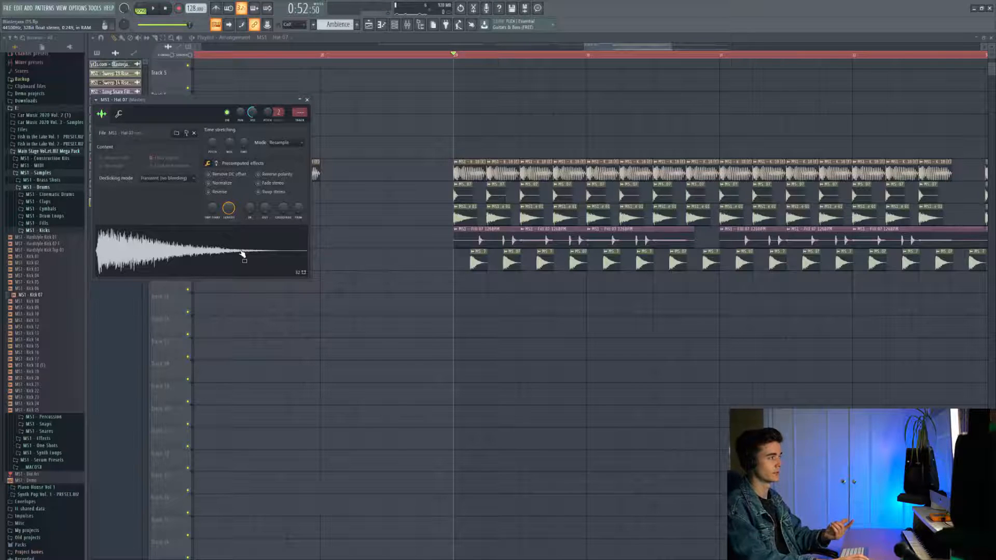
Play the second drop from bar 29 with the MS1 - Hat 07 layer, and unmute the long snare fill on Track 15
key(space)
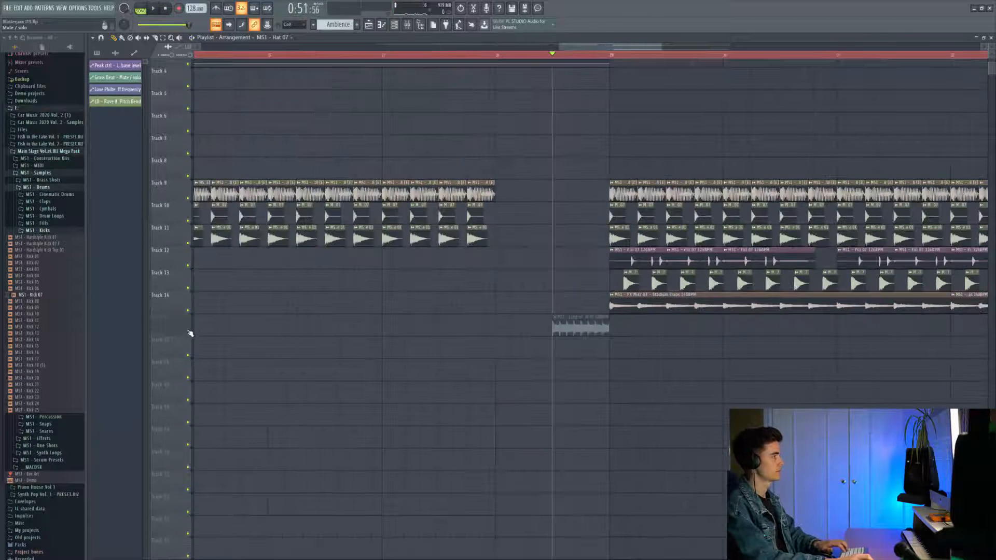
click(188, 333)
scroll(602, 323, up, 6)
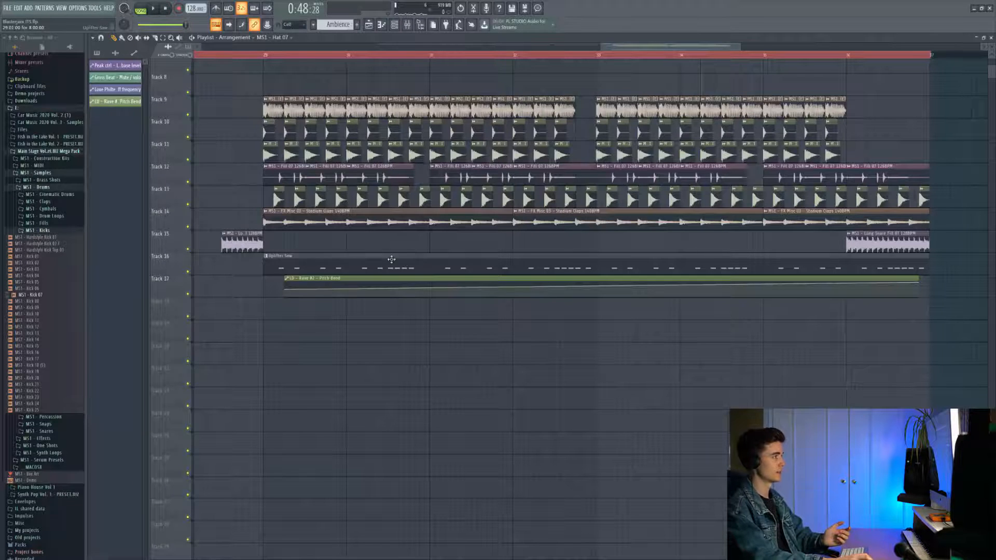
Examine the Uplifter Saw pattern's notes and its Serum rave patch, return to the arrangement, and play the layer
double_click(391, 259)
scroll(627, 418, up, 4)
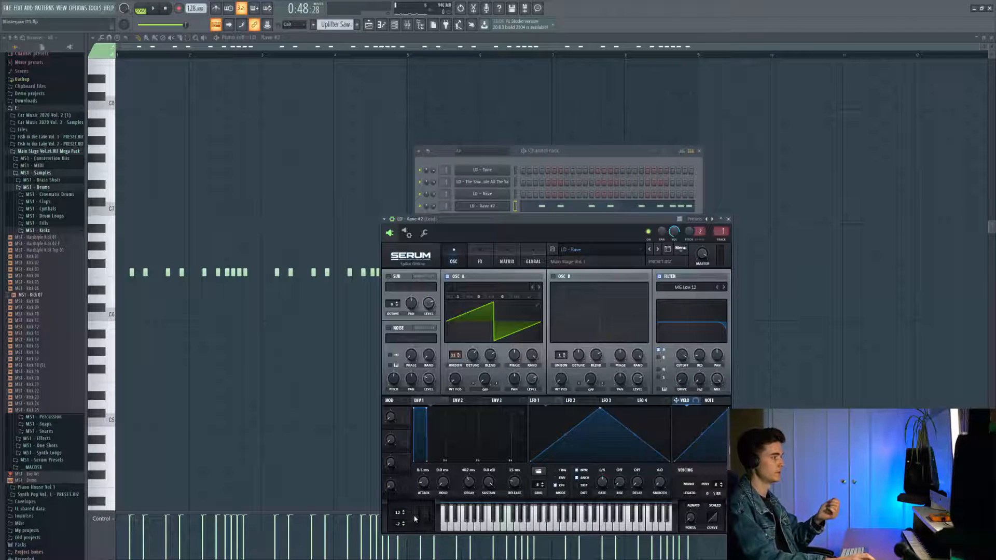
click(369, 24)
key(space)
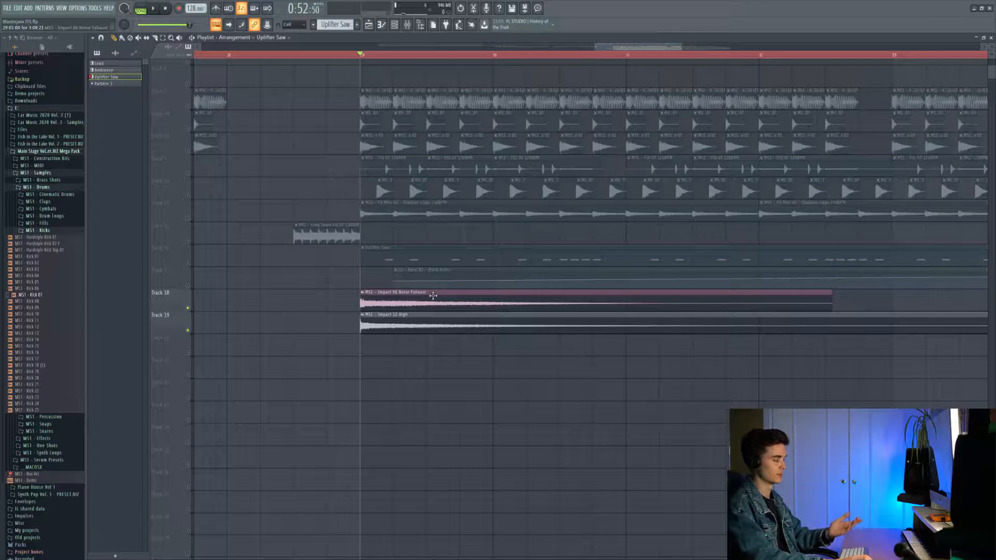
Play the two impact samples on Tracks 18 and 19 from bar 29, and the full arrangement from bar 13
key(space)
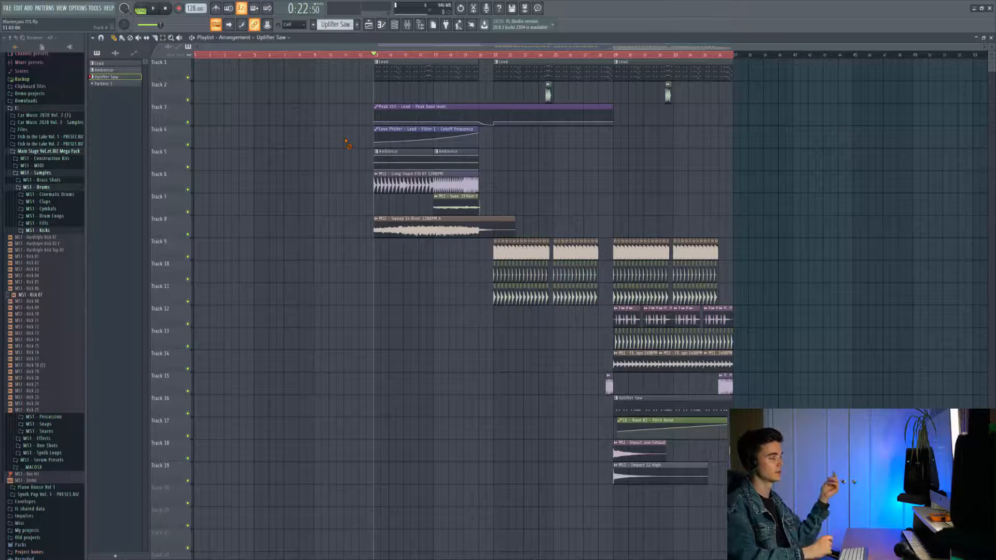
key(space)
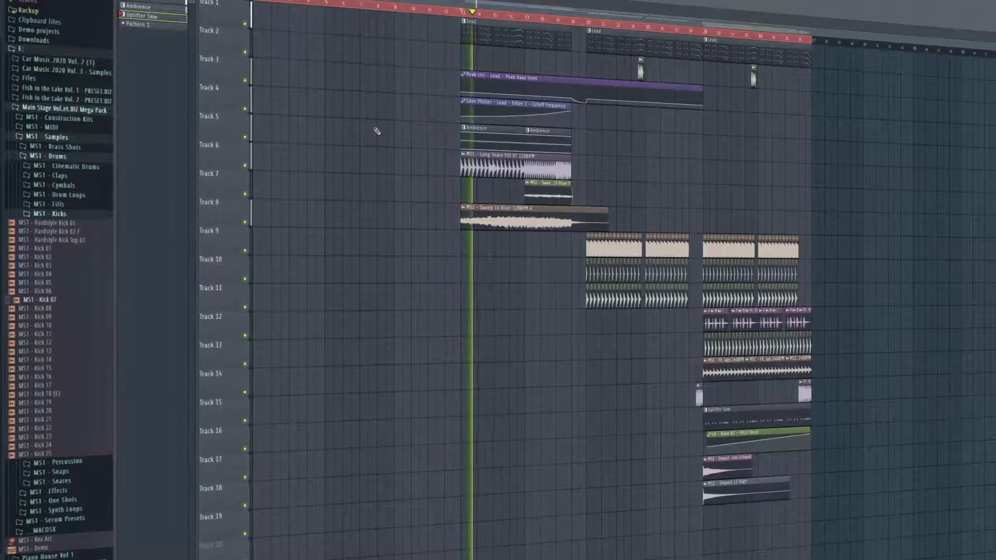